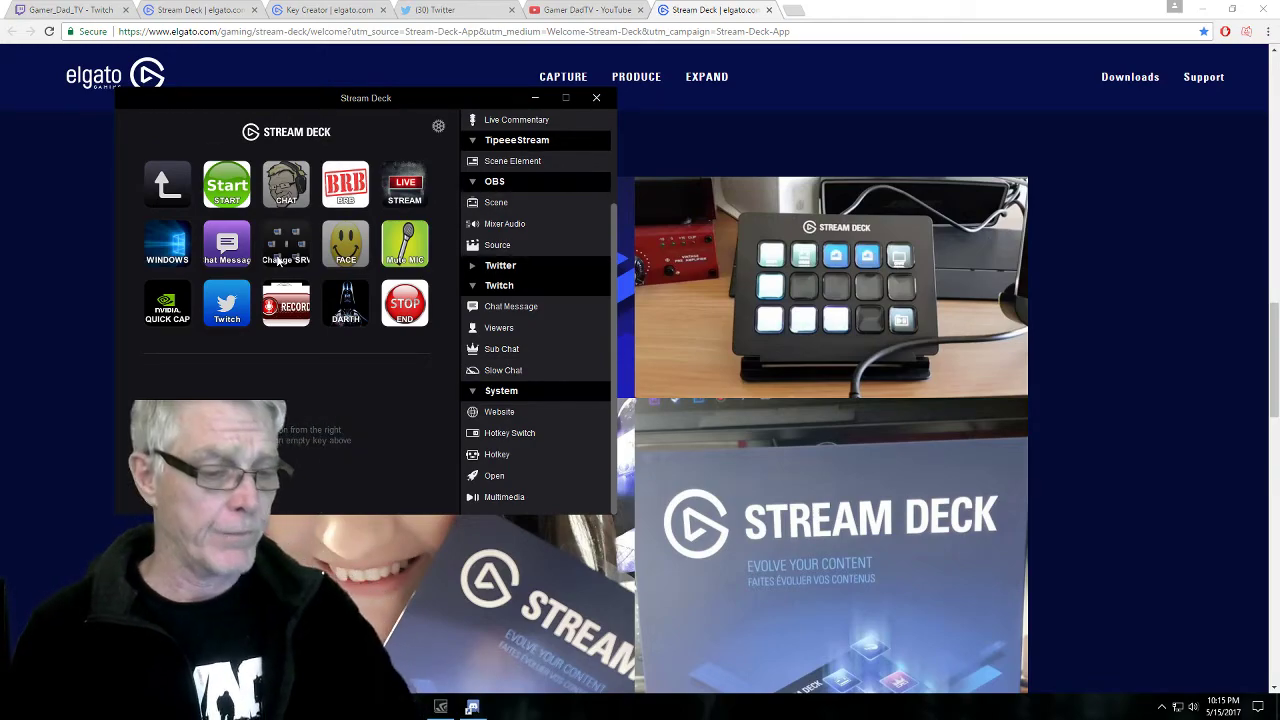
# Open the Stream Deck welcome page and look through its intro video, feature list and community posts
pyautogui.click(280, 260)
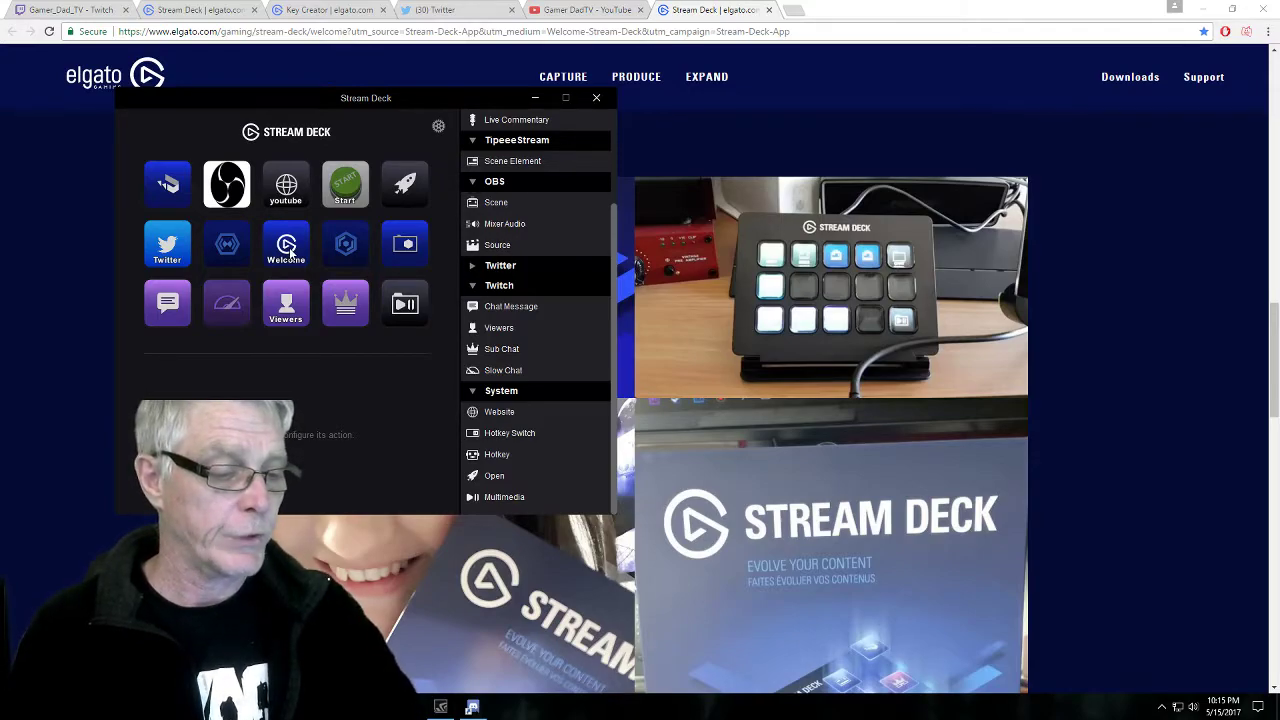
pyautogui.click(287, 248)
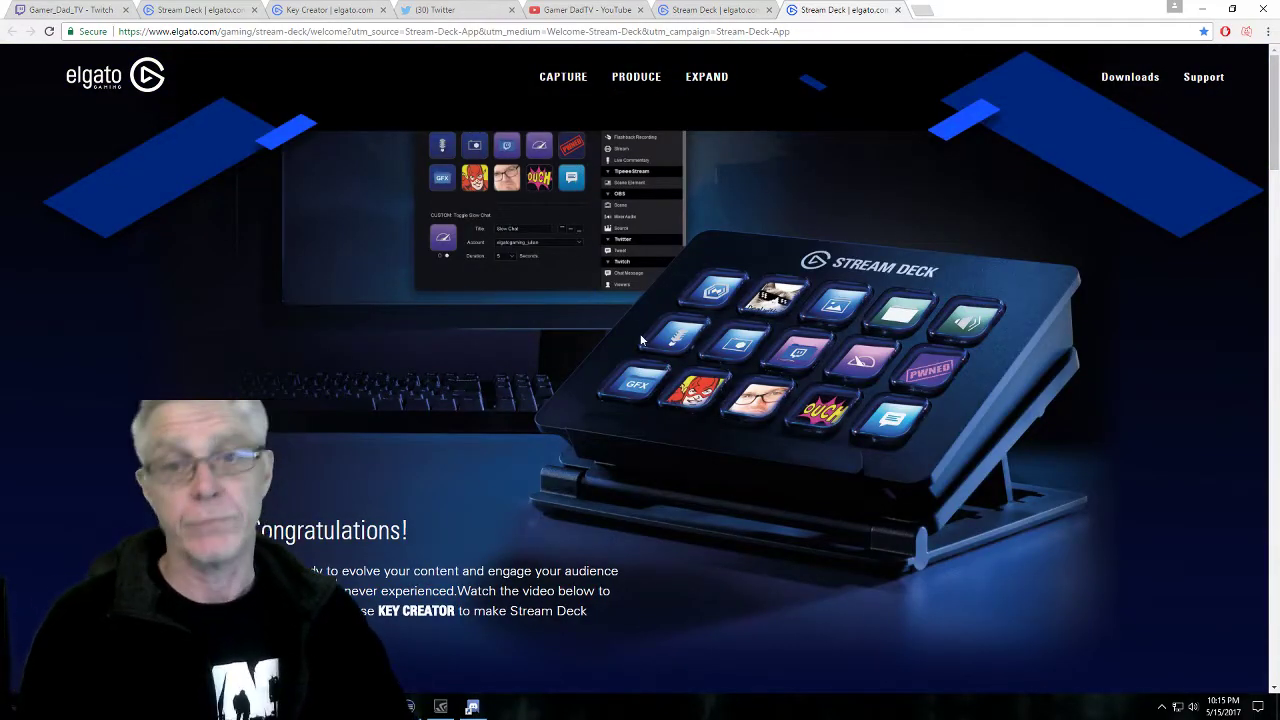
pyautogui.scroll(-6, 652, 374)
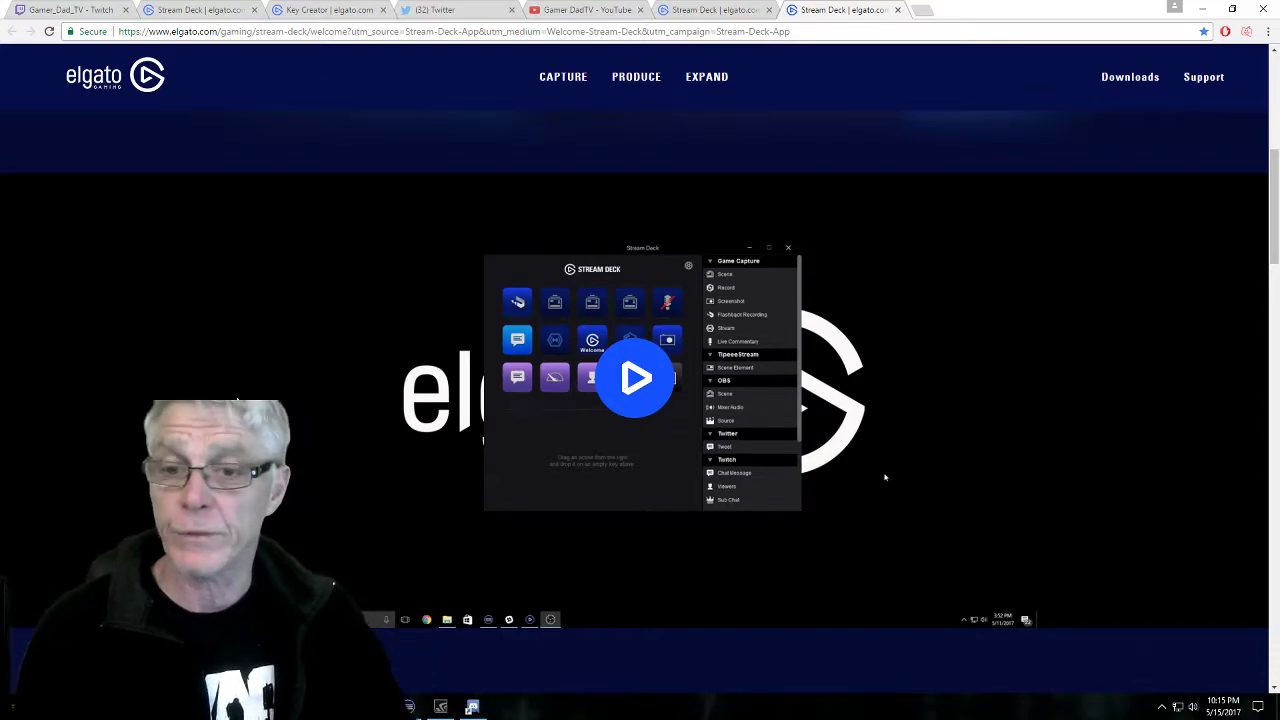
pyautogui.scroll(-3, 622, 378)
pyautogui.scroll(2, 640, 374)
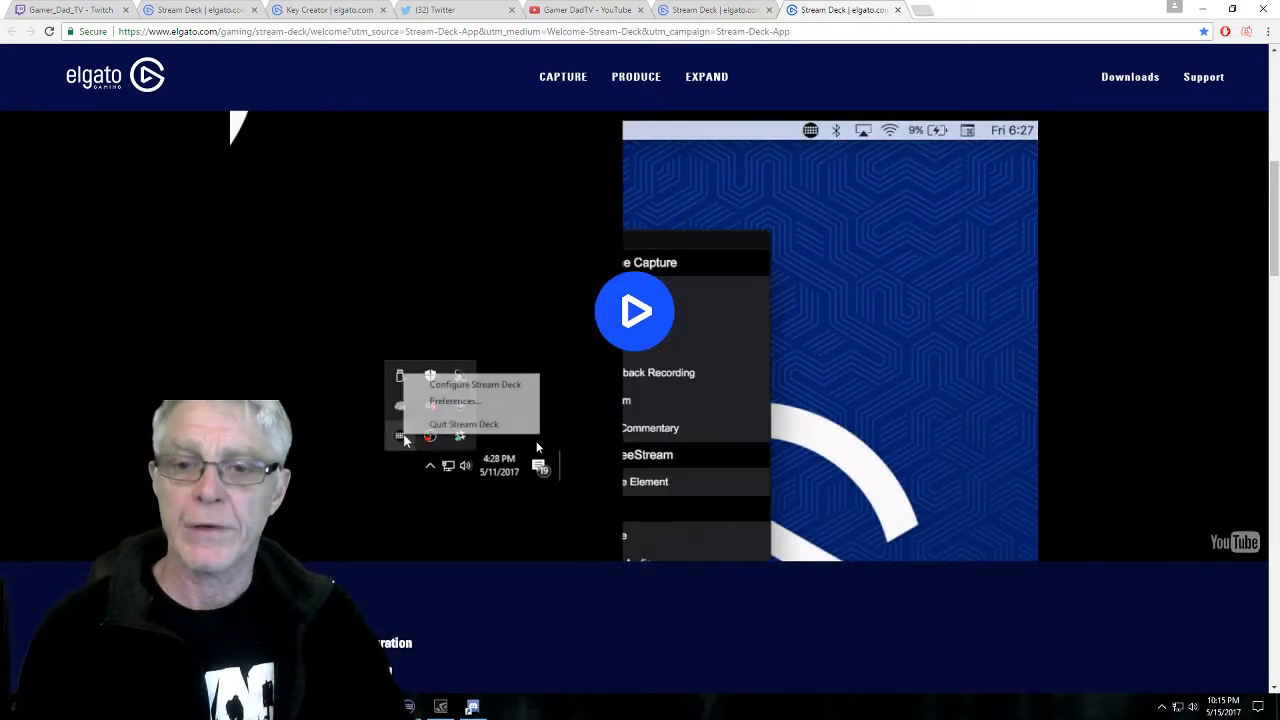
pyautogui.scroll(-5, 602, 536)
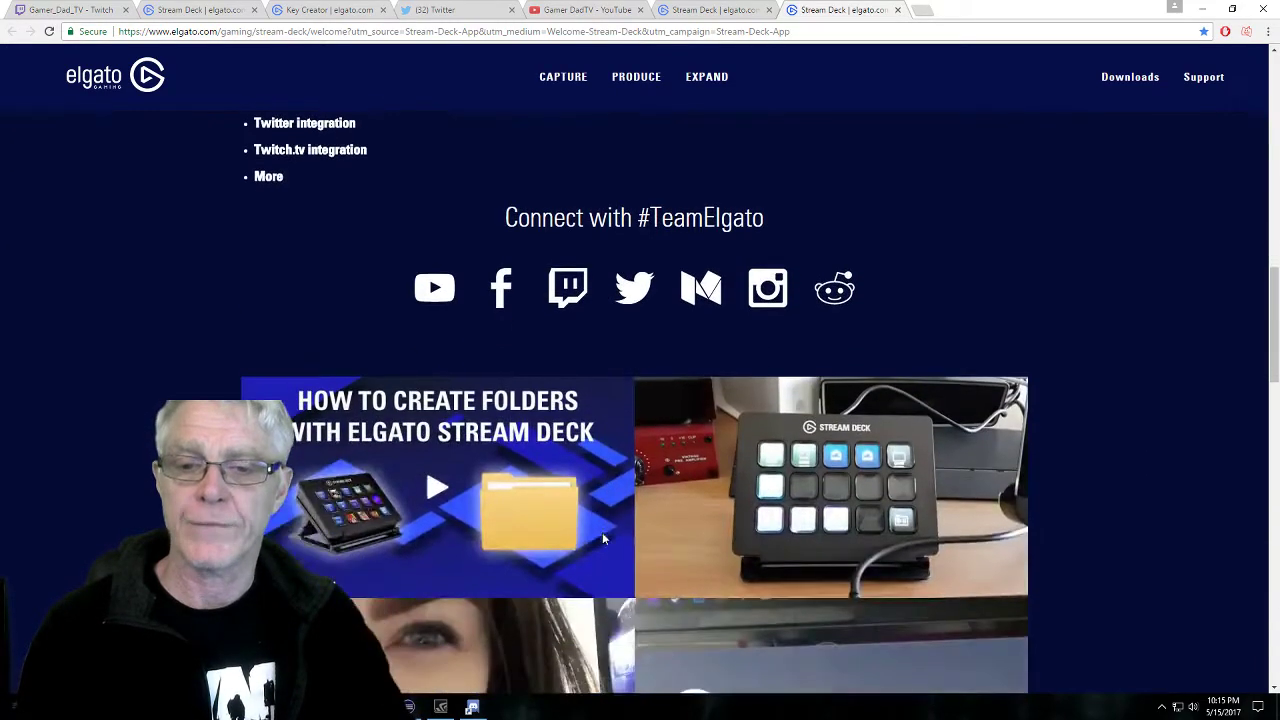
pyautogui.scroll(-3, 602, 532)
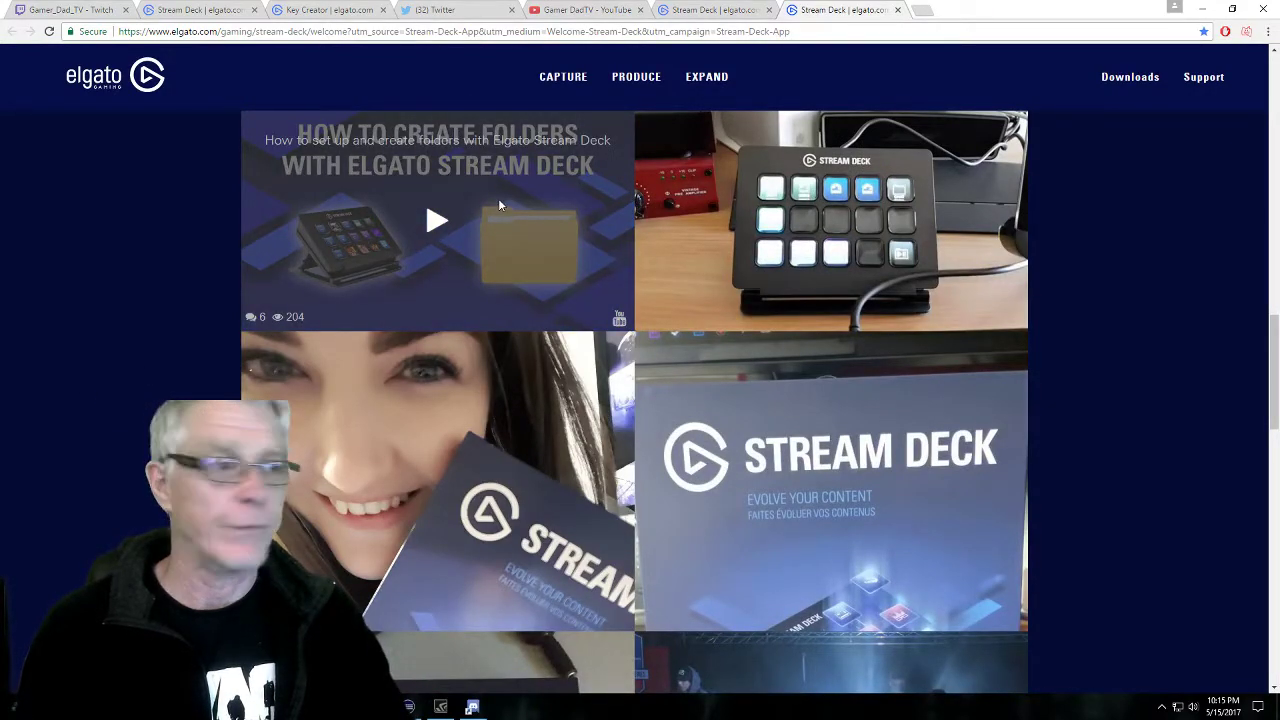
# Switch back to the Stream Deck app and delete the youtube key from the layout
pyautogui.click(409, 707)
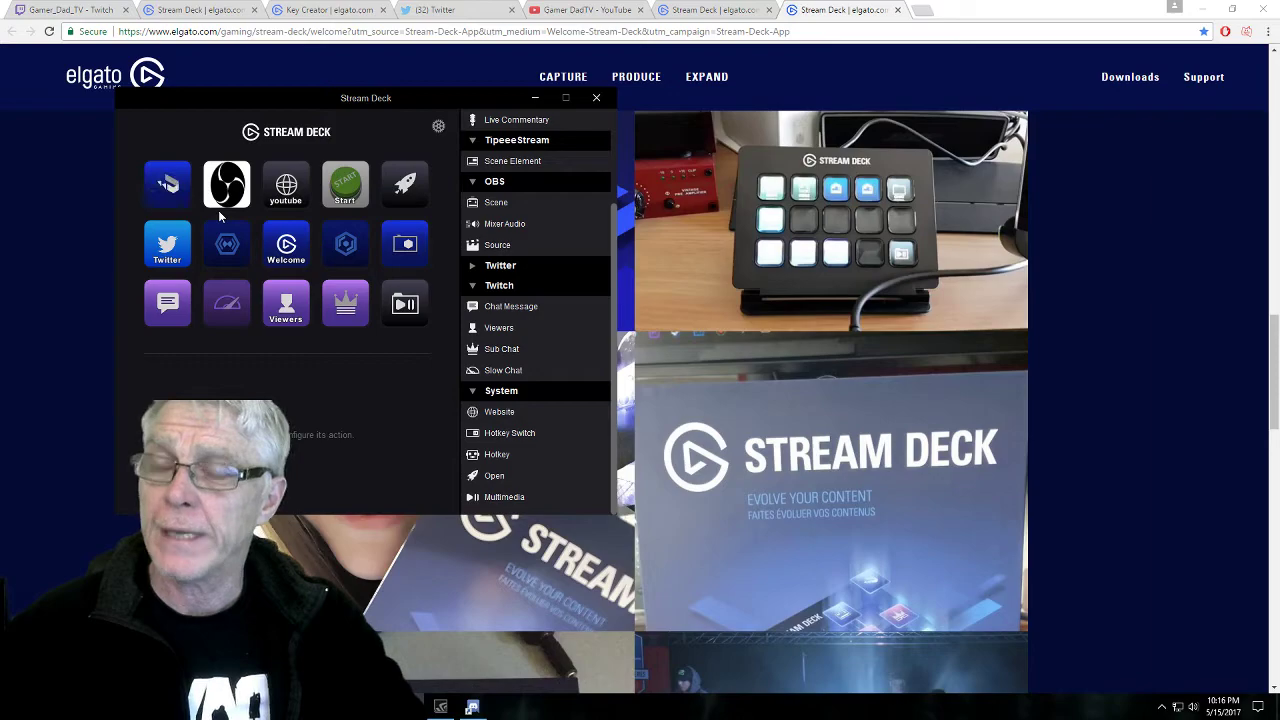
pyautogui.rightClick(288, 202)
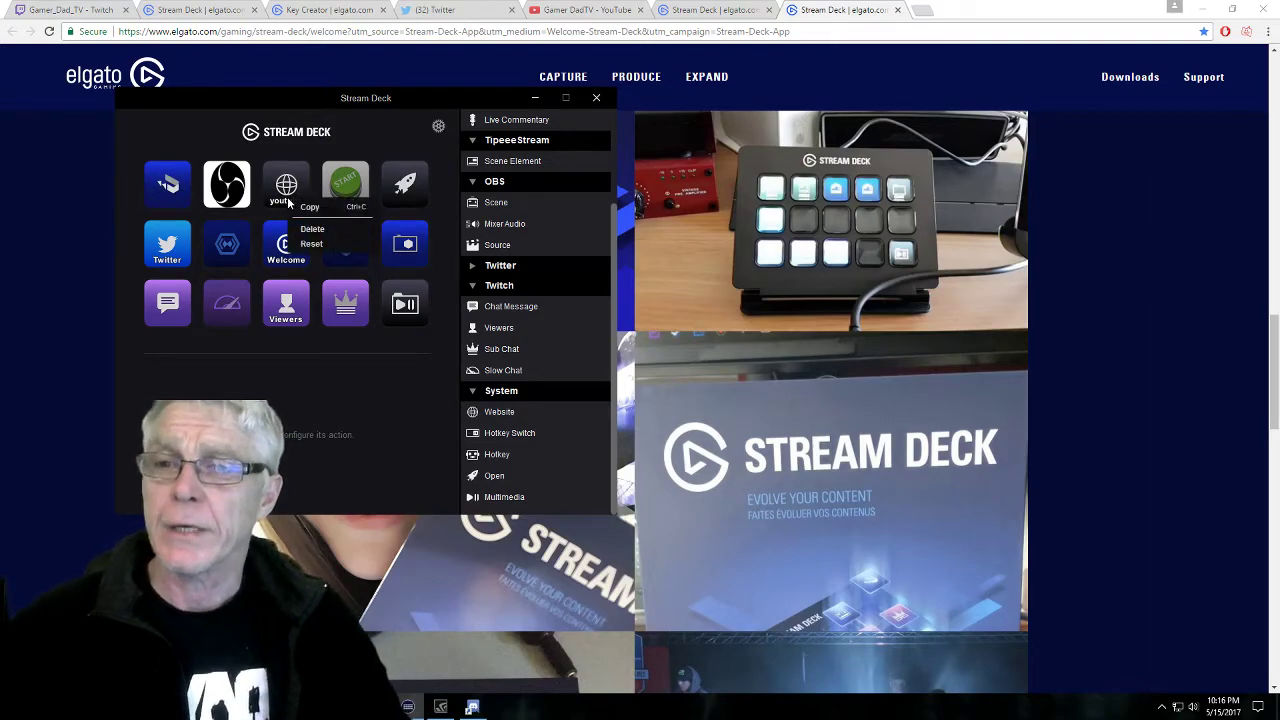
pyautogui.click(313, 231)
pyautogui.click(655, 385)
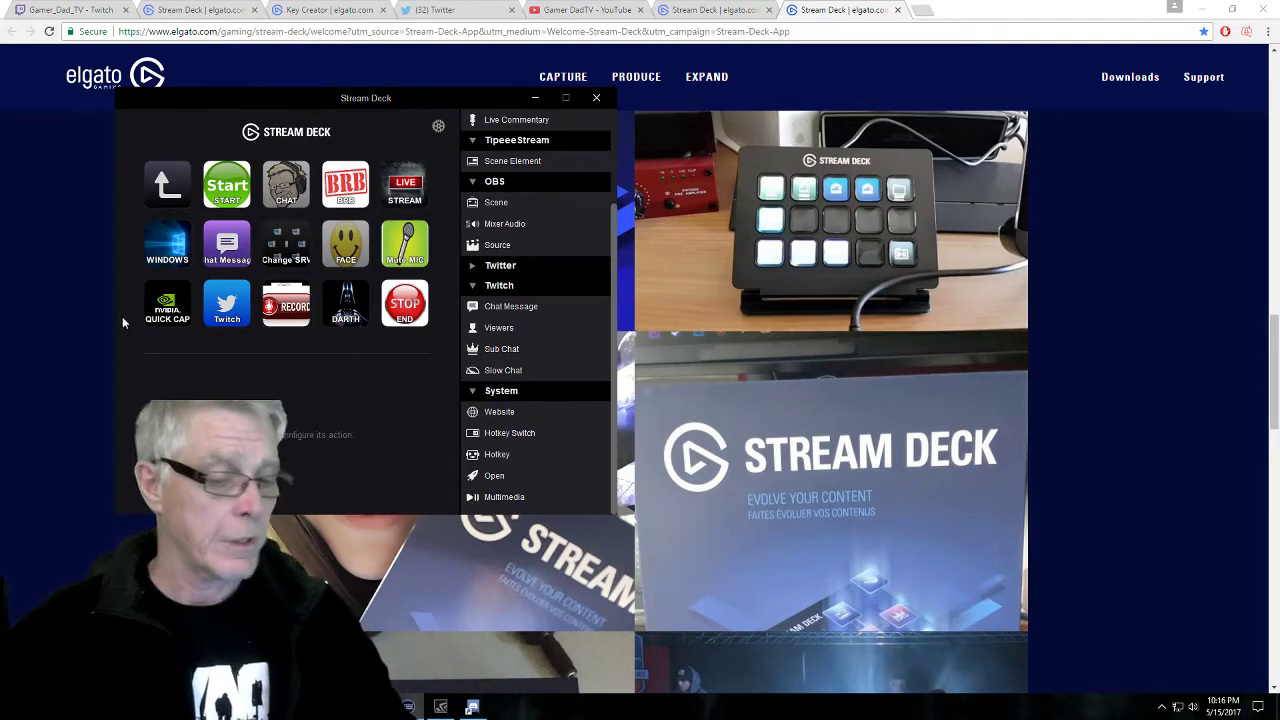
# Play the DARTH sound clip and close the Groove Music player
pyautogui.hotkey('alt', 'F10')
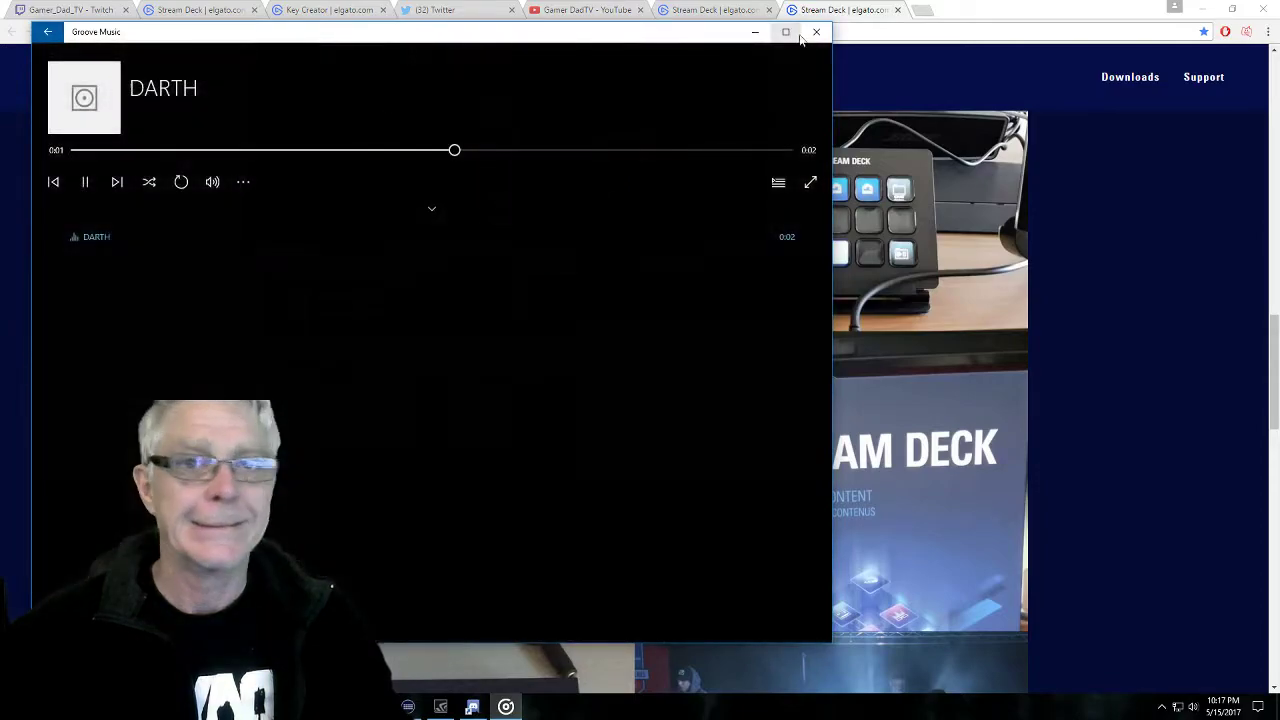
pyautogui.click(816, 32)
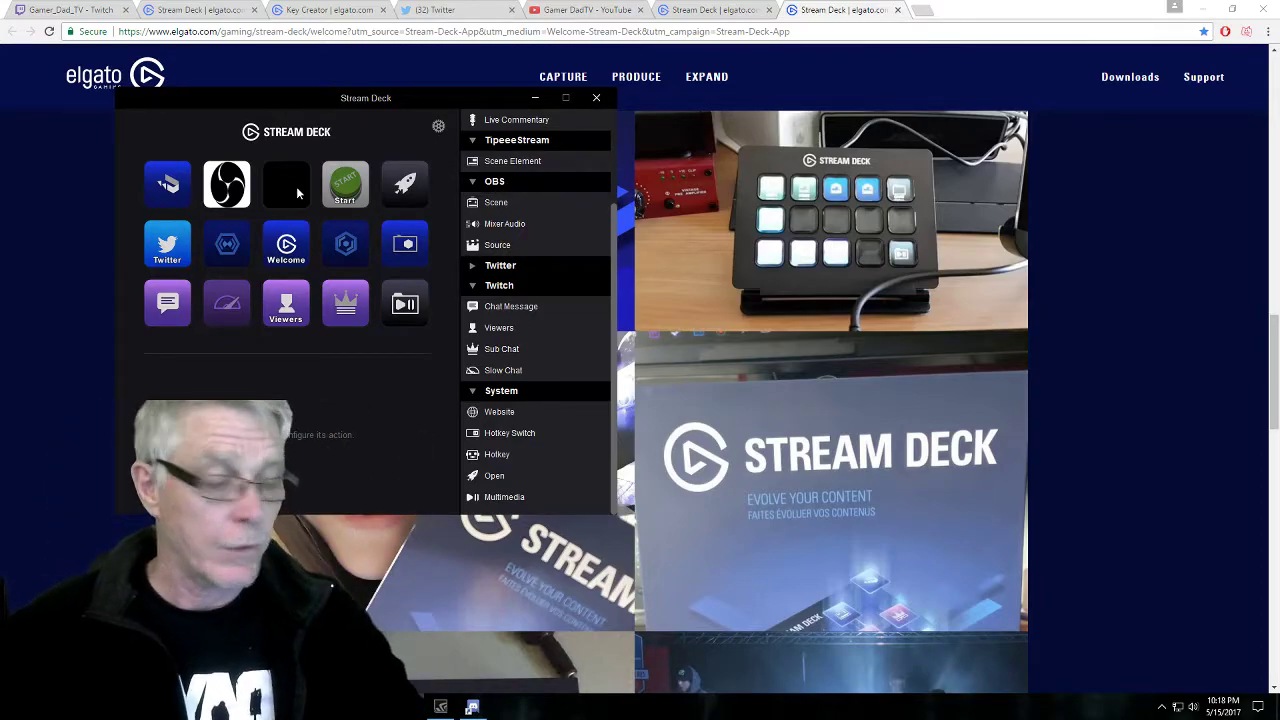
# Check the accounts and layout preferences, including the authorization form for adding a Twitter account
pyautogui.click(437, 127)
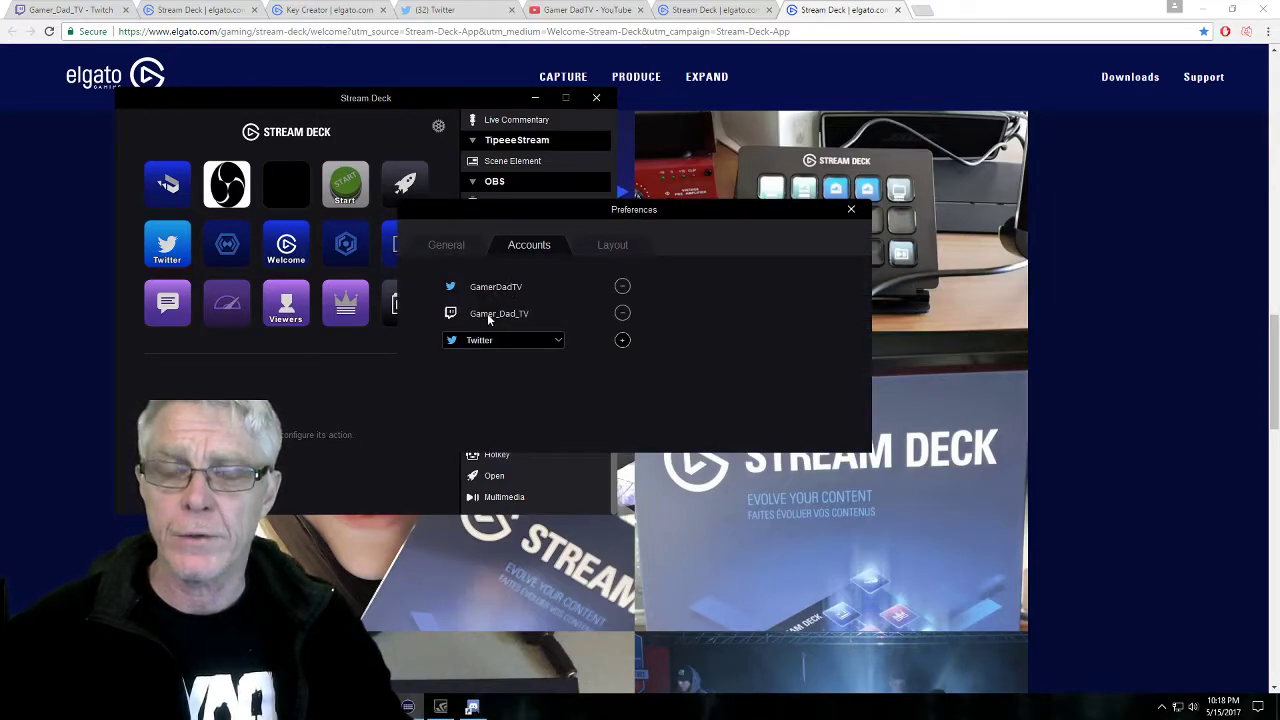
pyautogui.click(621, 341)
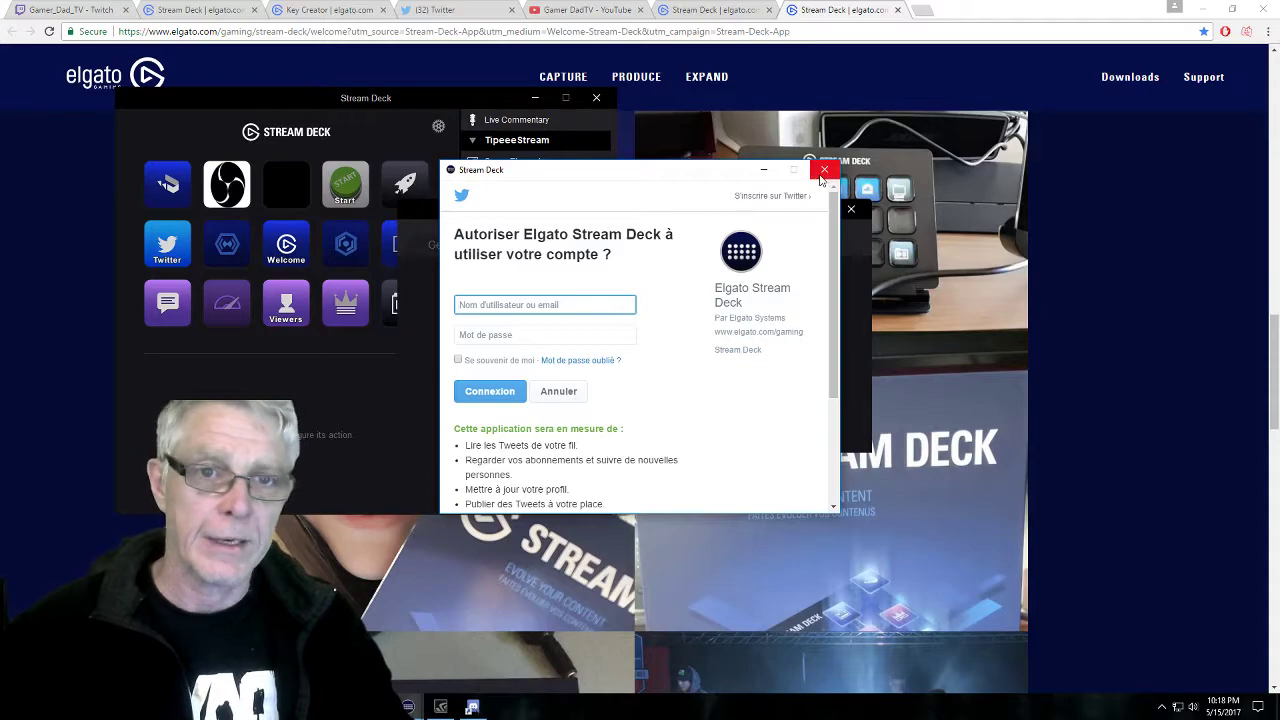
pyautogui.click(824, 169)
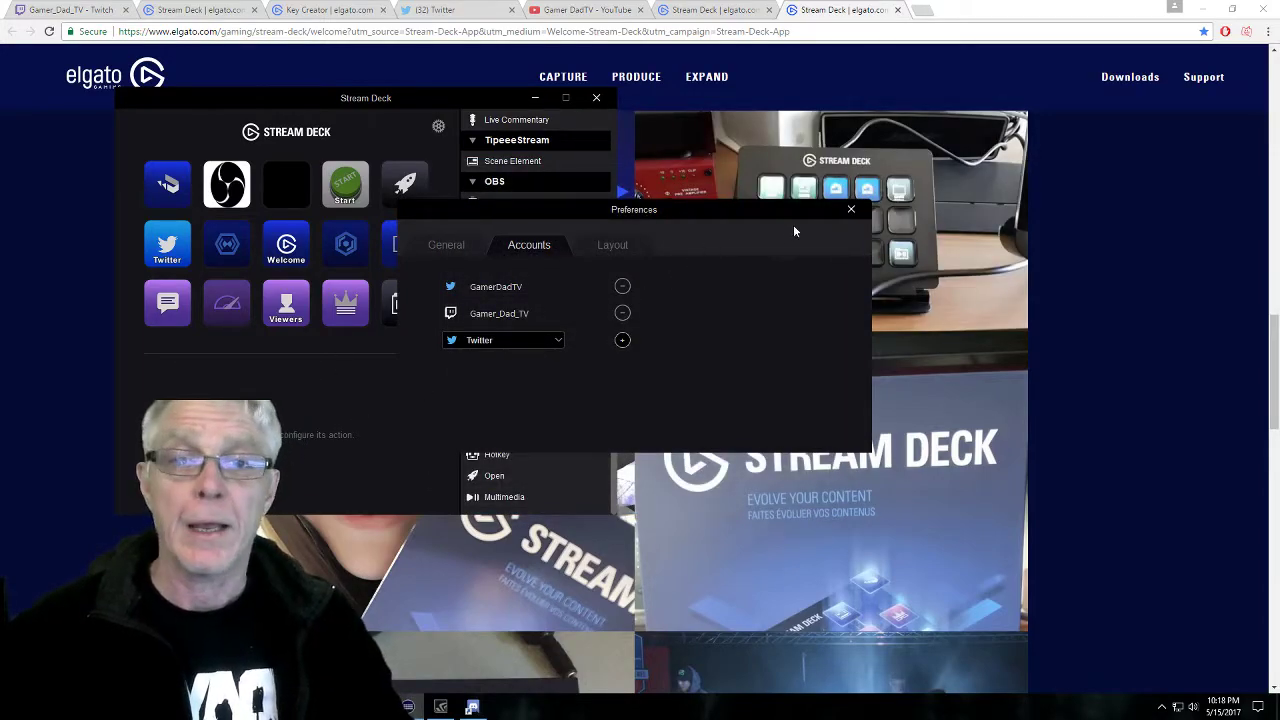
pyautogui.click(615, 246)
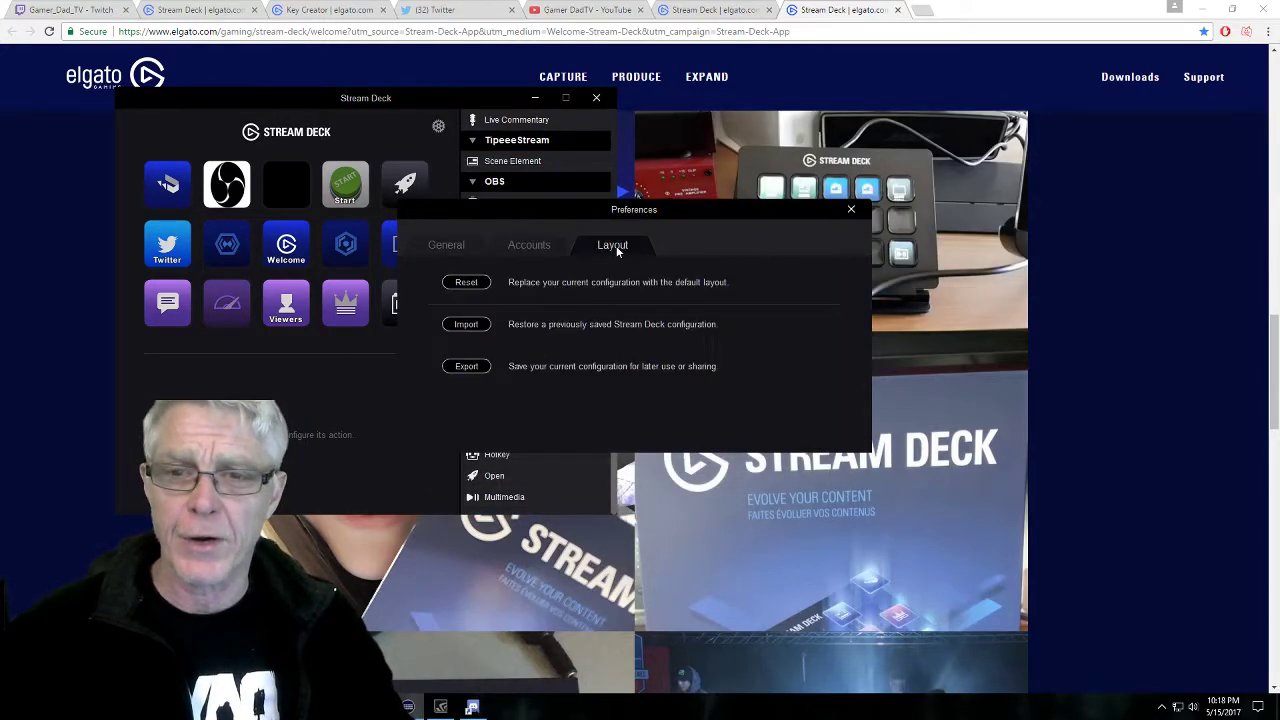
pyautogui.click(851, 210)
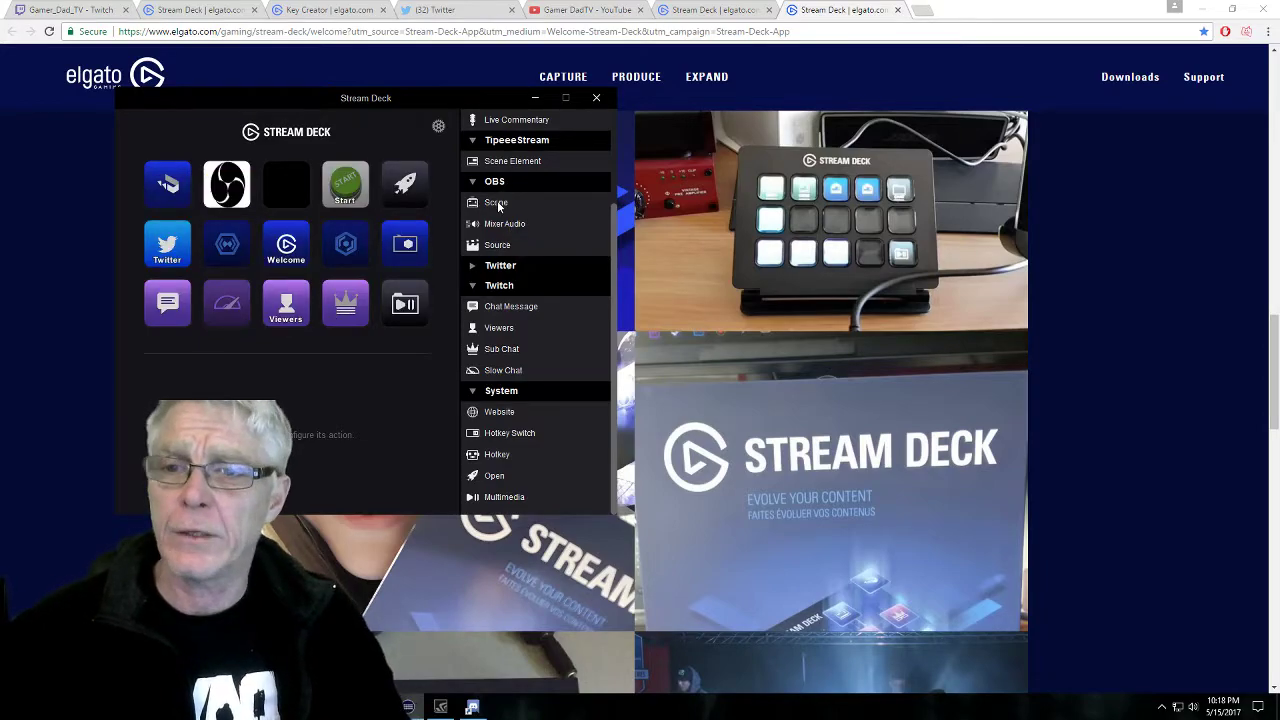
# Delete the Start key from the Stream Deck layout
pyautogui.rightClick(357, 198)
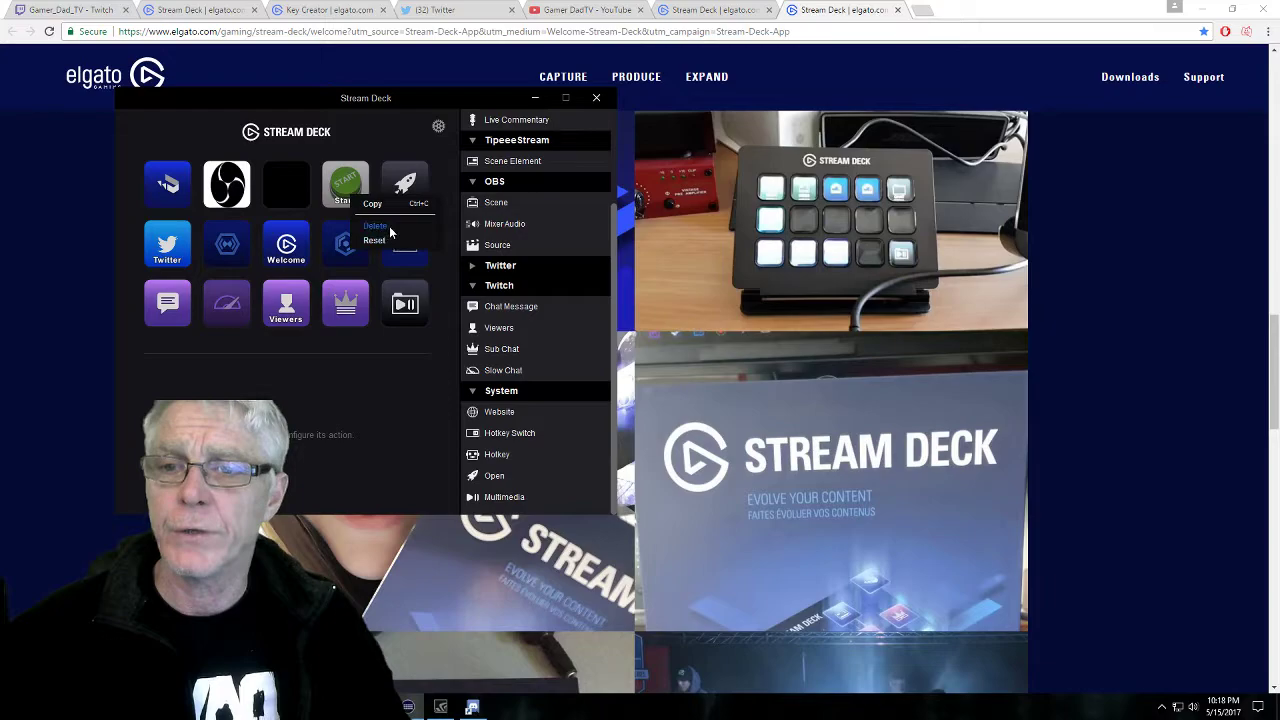
pyautogui.click(376, 226)
pyautogui.click(660, 387)
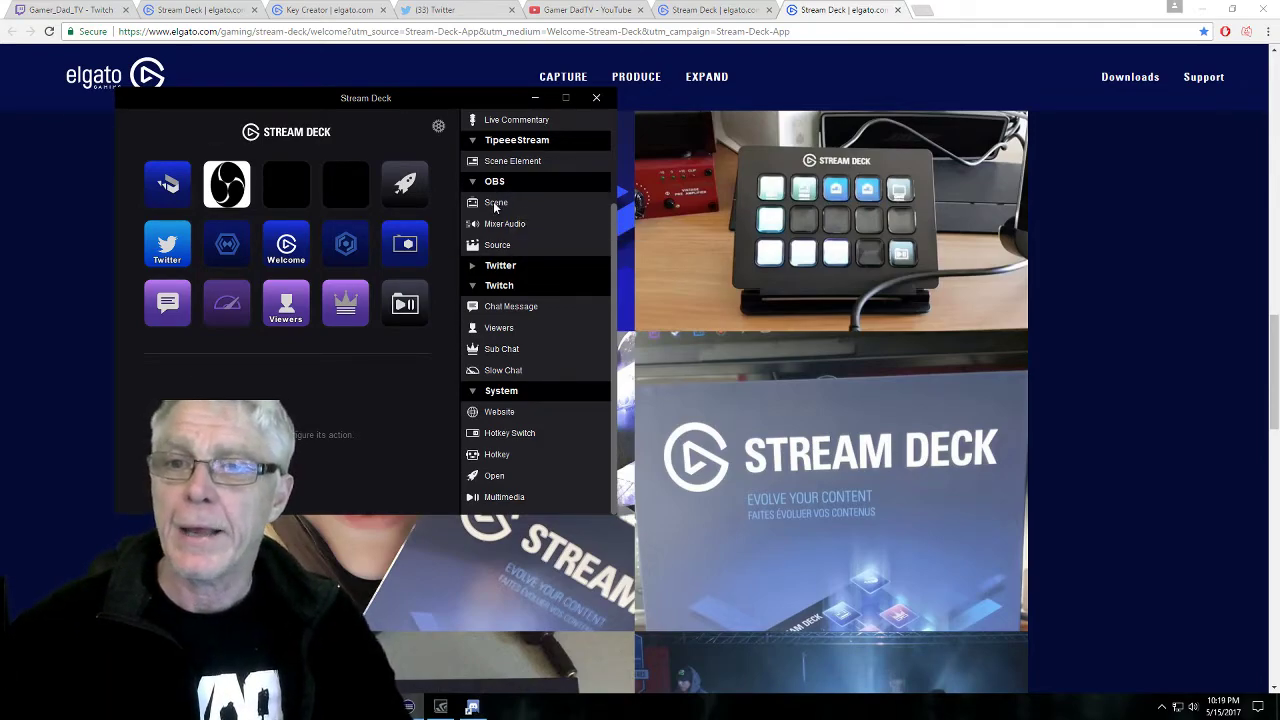
# Add an OBS Scene key in the emptied Start slot, titled start and linked to the Stream Start scene
pyautogui.moveTo(496, 204); pyautogui.dragTo(363, 190)
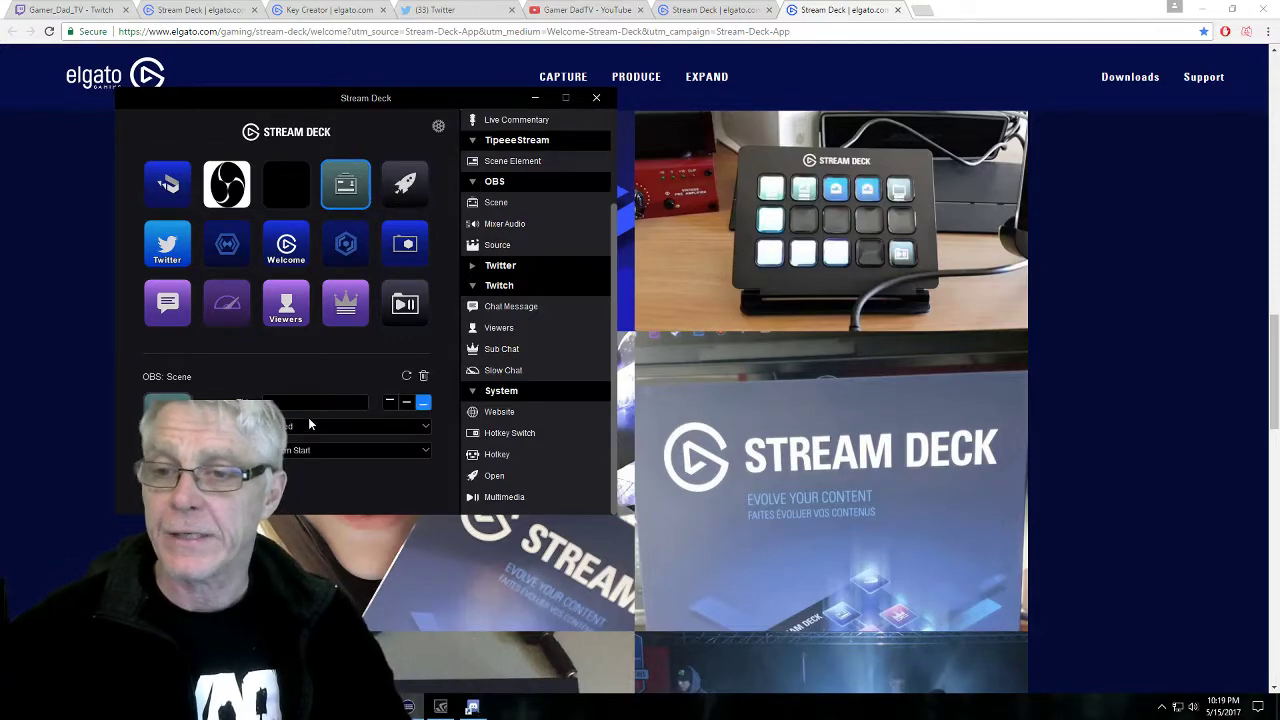
pyautogui.click(262, 402)
pyautogui.write('start')
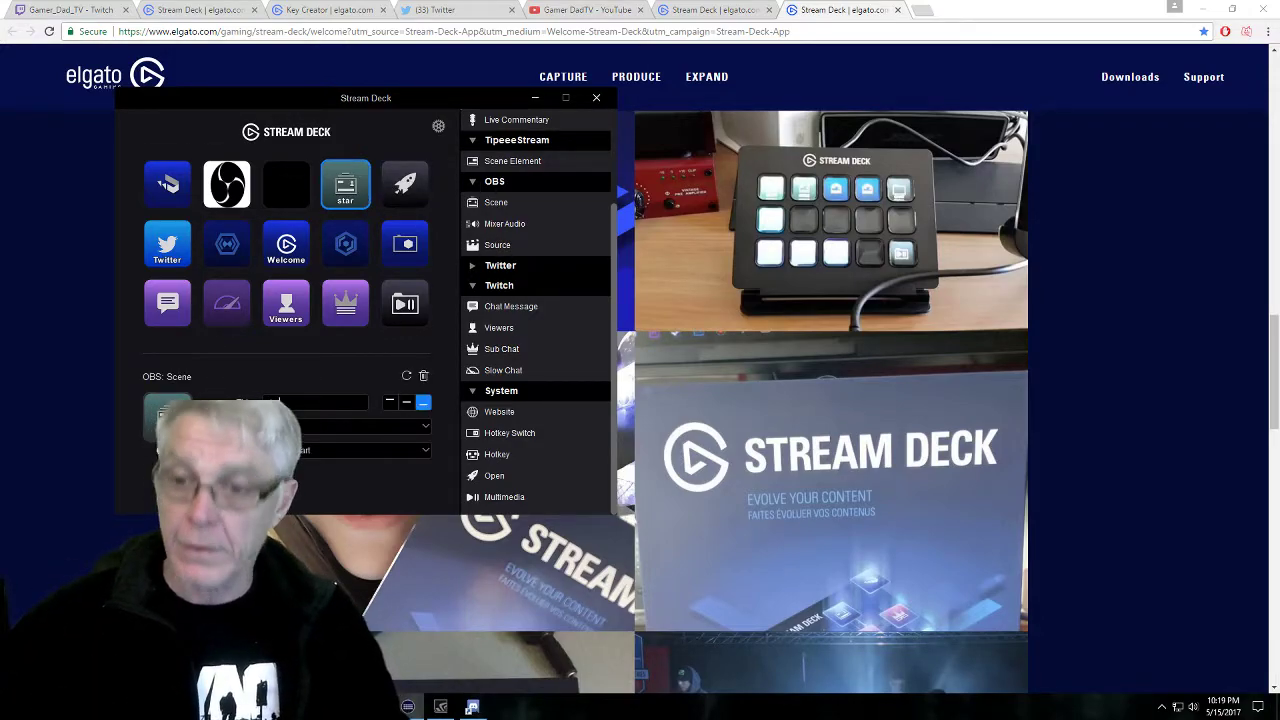
pyautogui.click(378, 450)
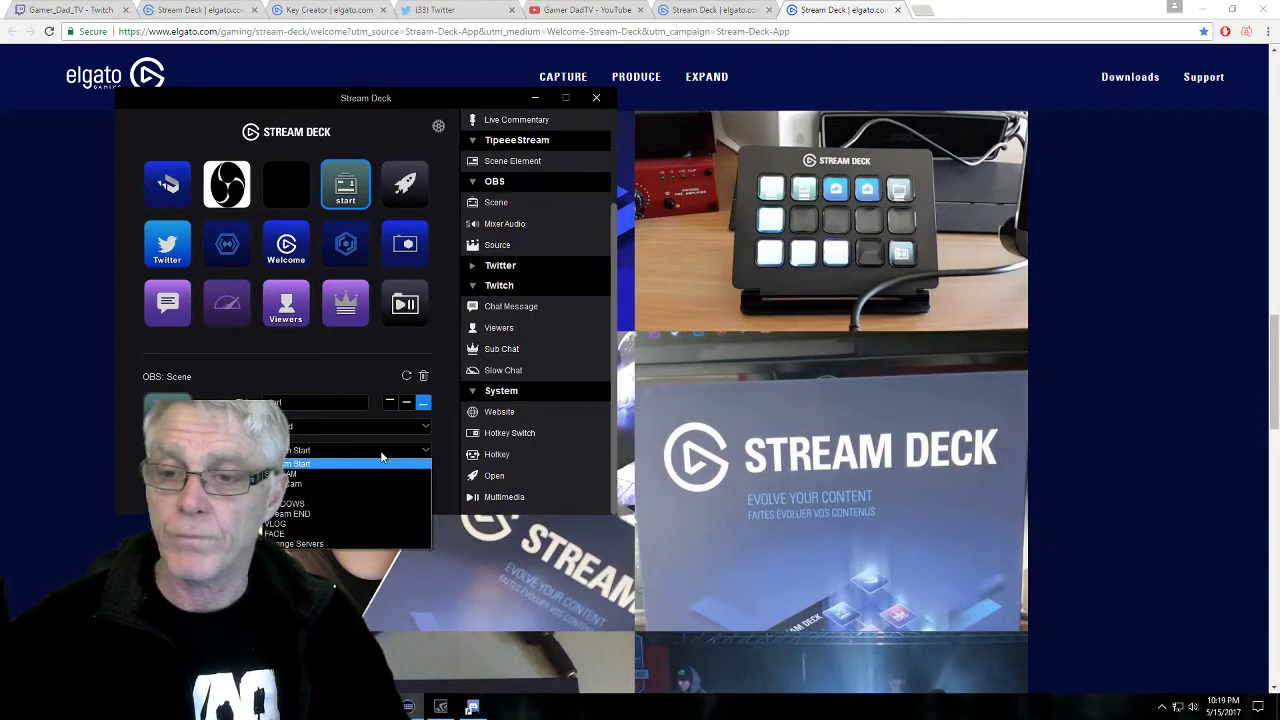
pyautogui.click(300, 463)
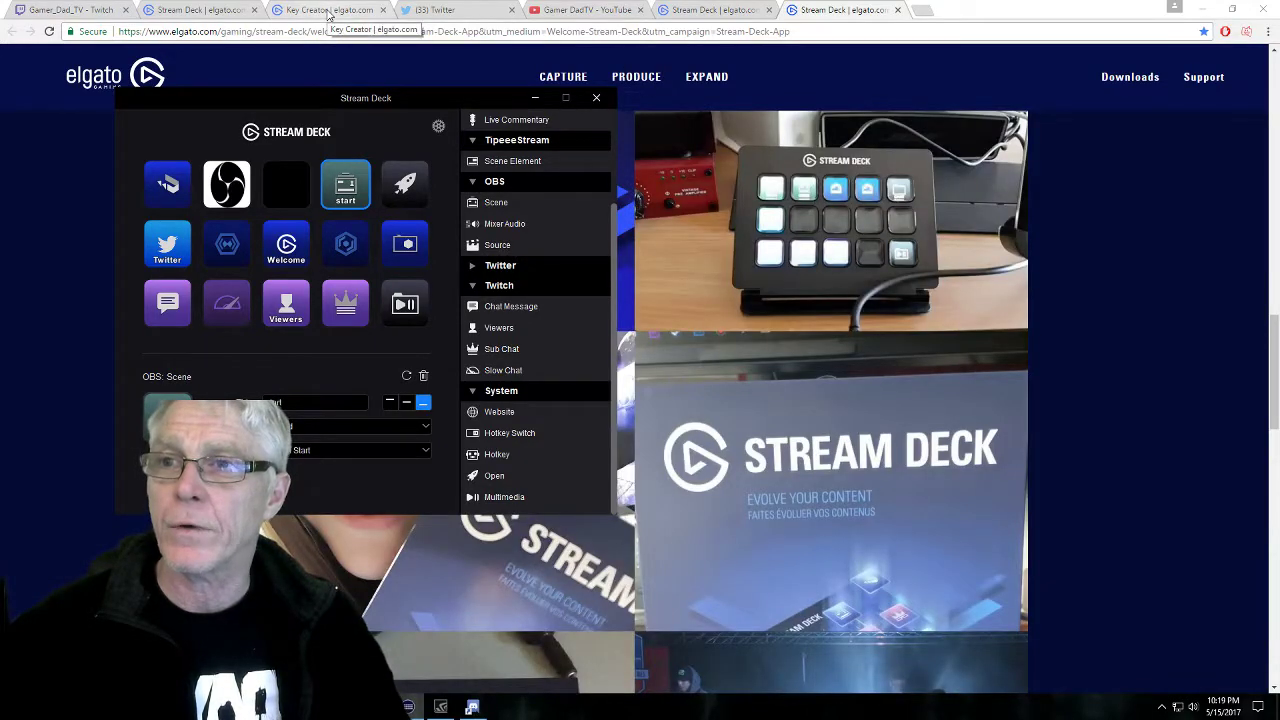
# Look over the icon collection on the Key Creator web page
pyautogui.click(328, 10)
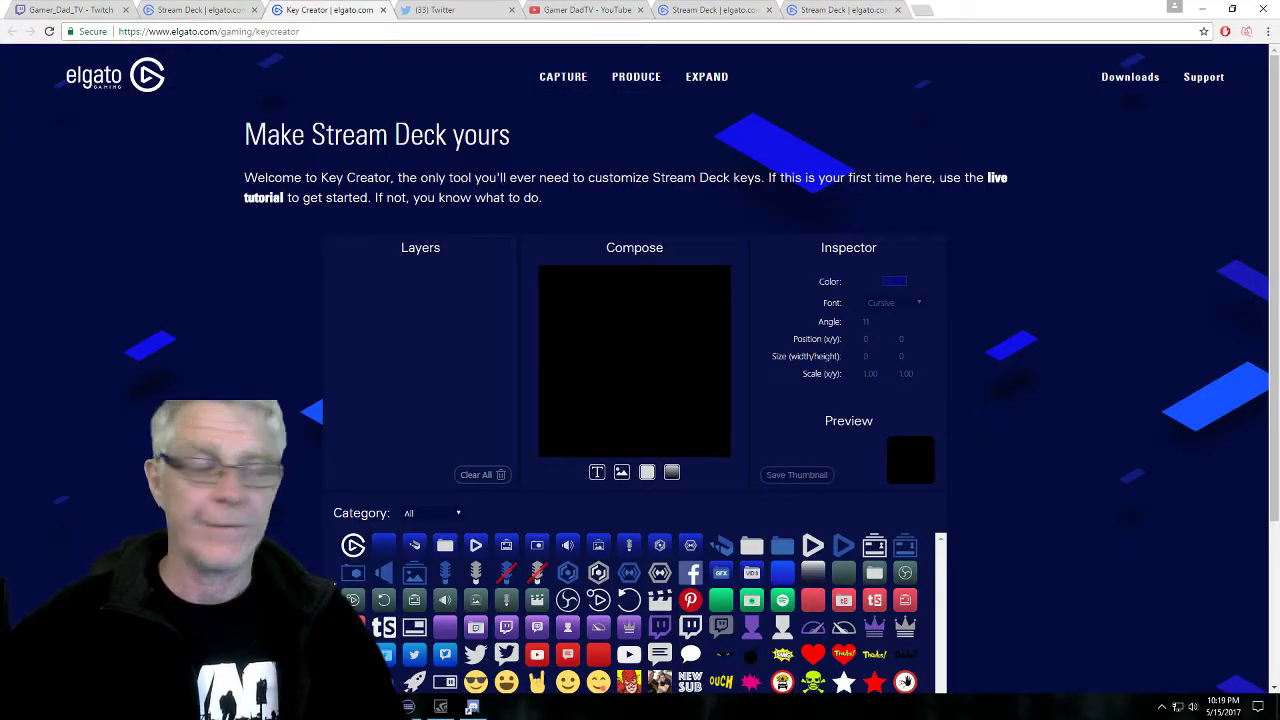
pyautogui.scroll(-3, 899, 380)
pyautogui.scroll(1, 640, 400)
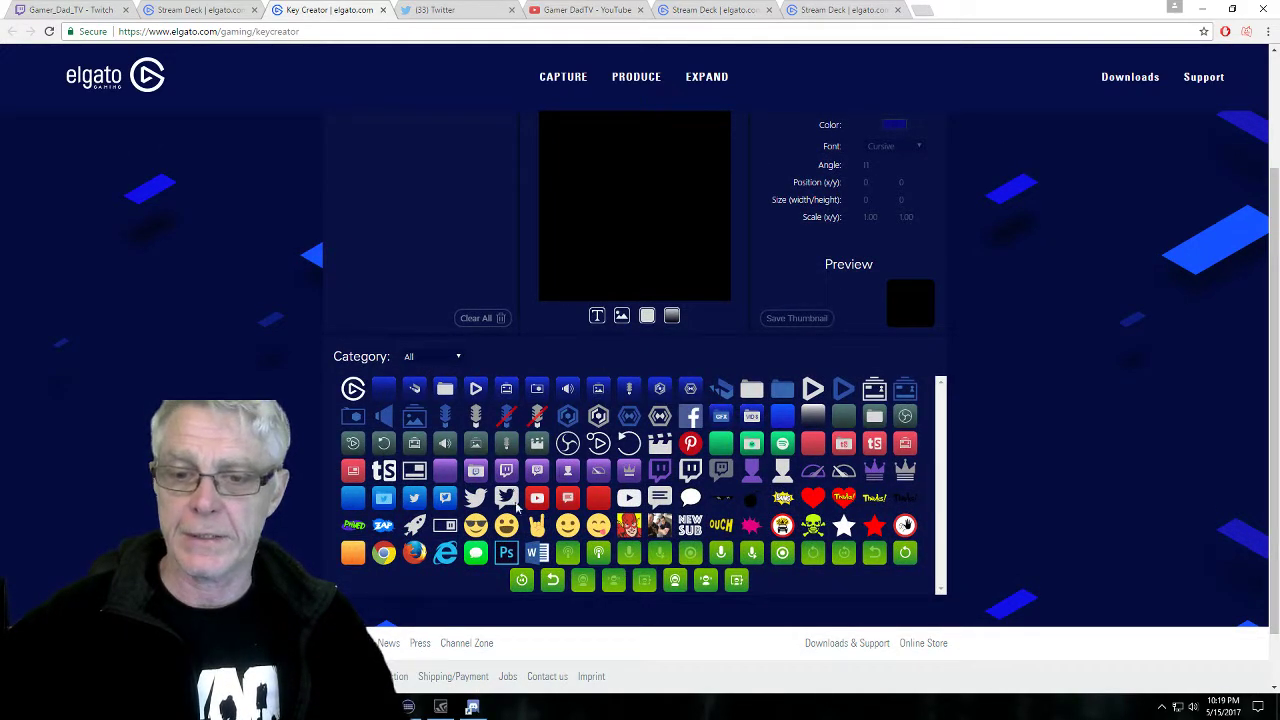
# Apply the start image from the StreamDeck folder to the OBS scene key, retitle it START and align the title to the key's top
pyautogui.click(408, 707)
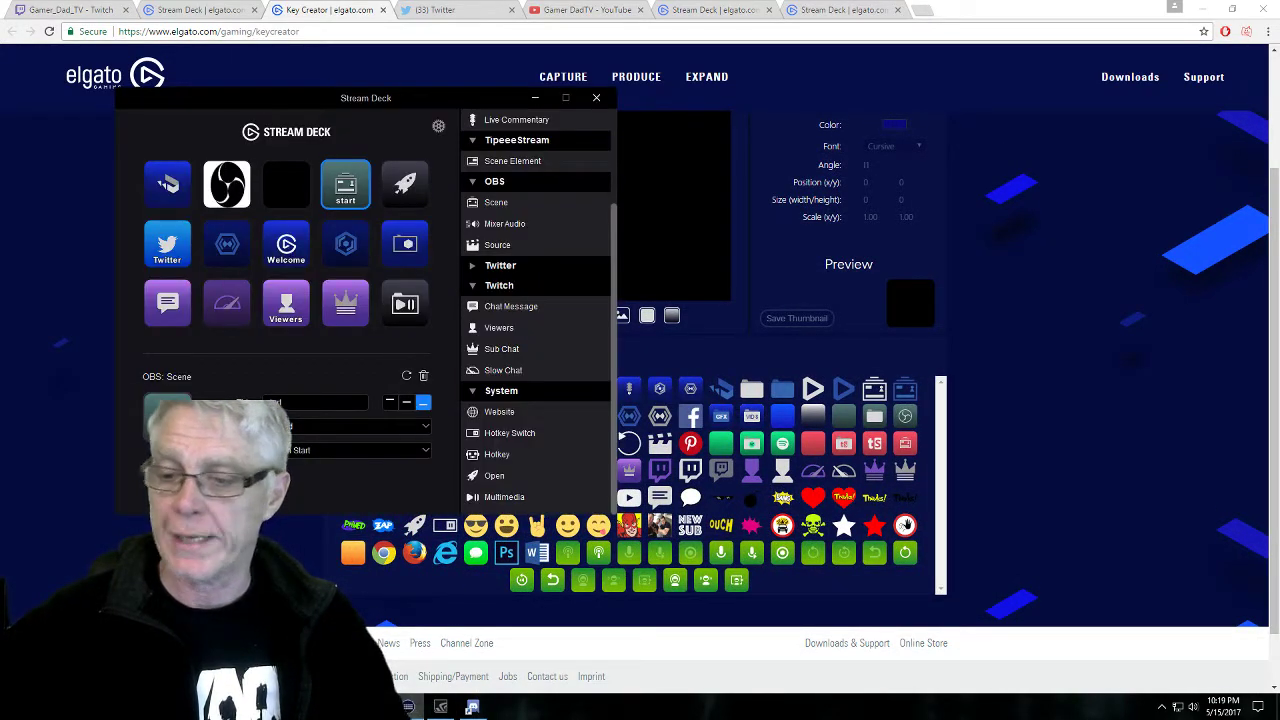
pyautogui.moveTo(408, 707)
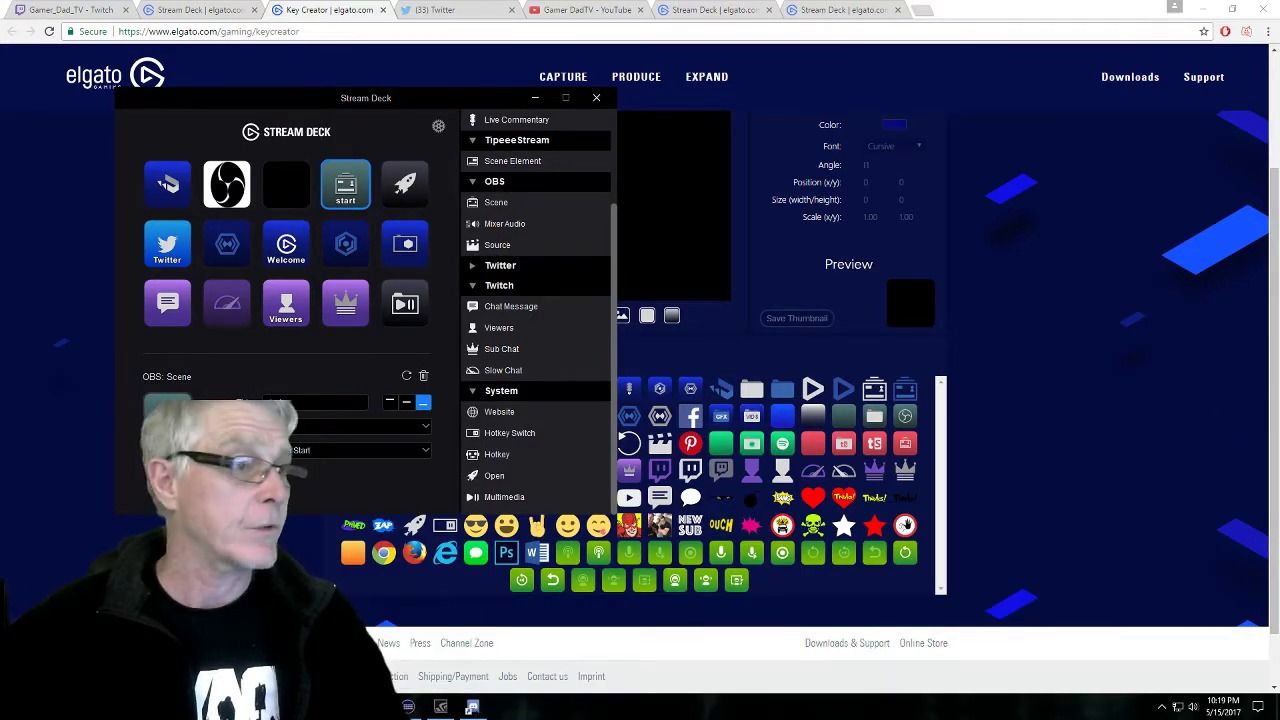
pyautogui.hotkey('alt', 'Tab')
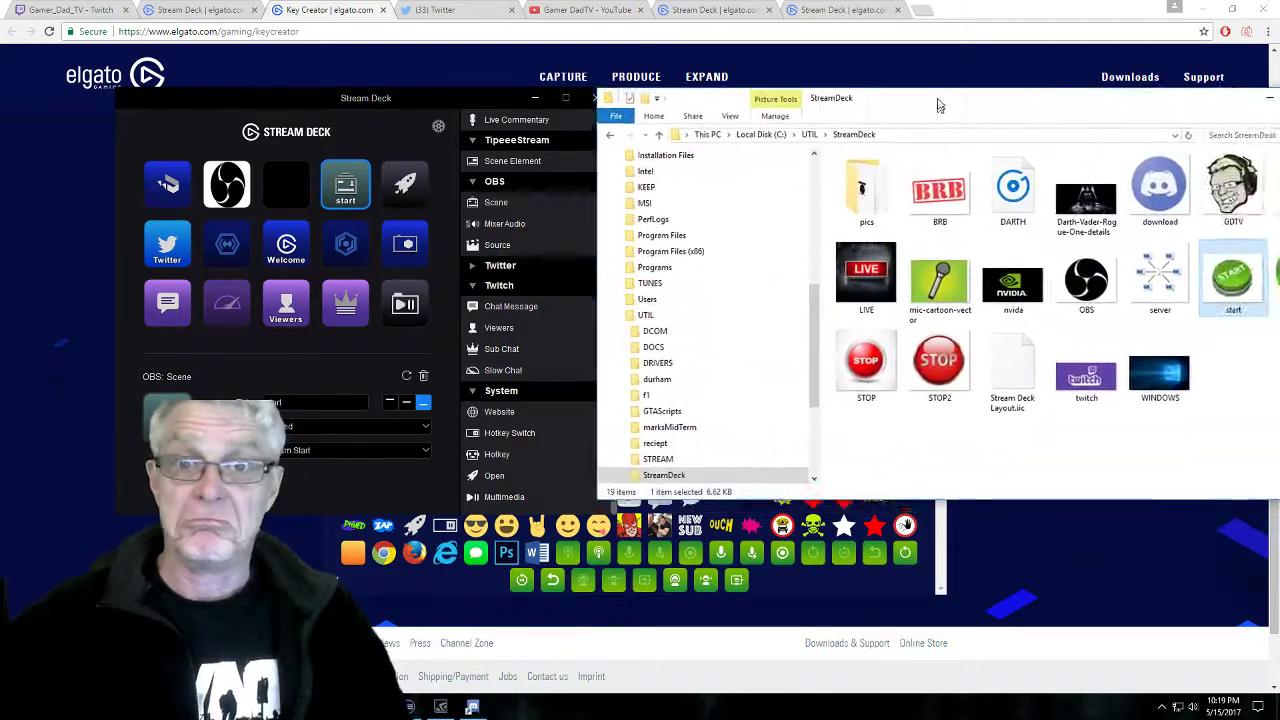
pyautogui.moveTo(940, 103); pyautogui.dragTo(902, 95)
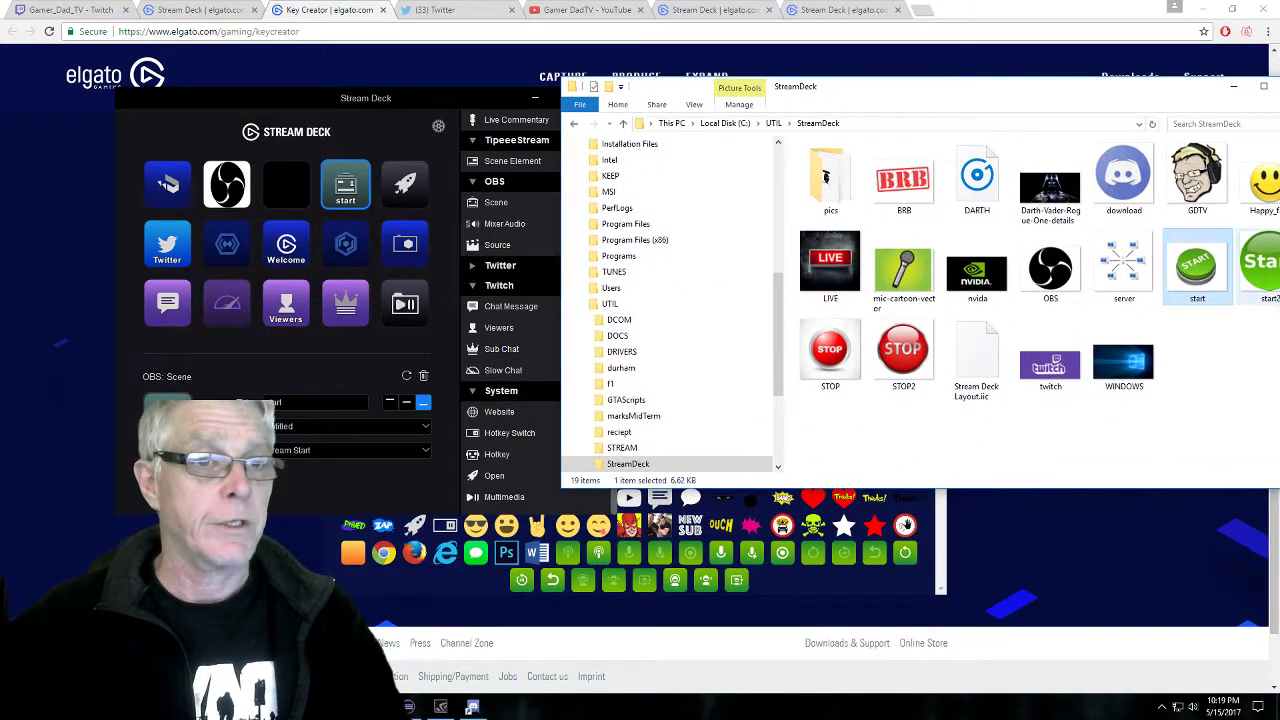
pyautogui.moveTo(1217, 283); pyautogui.dragTo(170, 405)
pyautogui.click(282, 402)
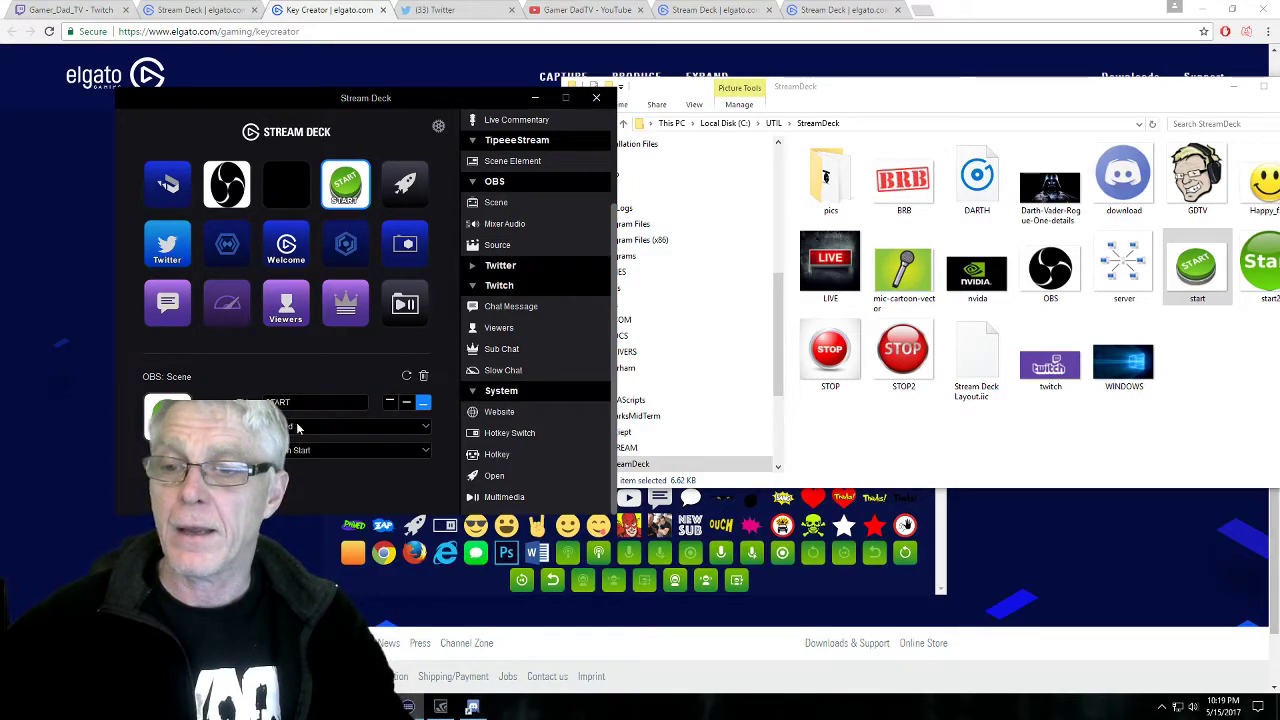
pyautogui.click(391, 402)
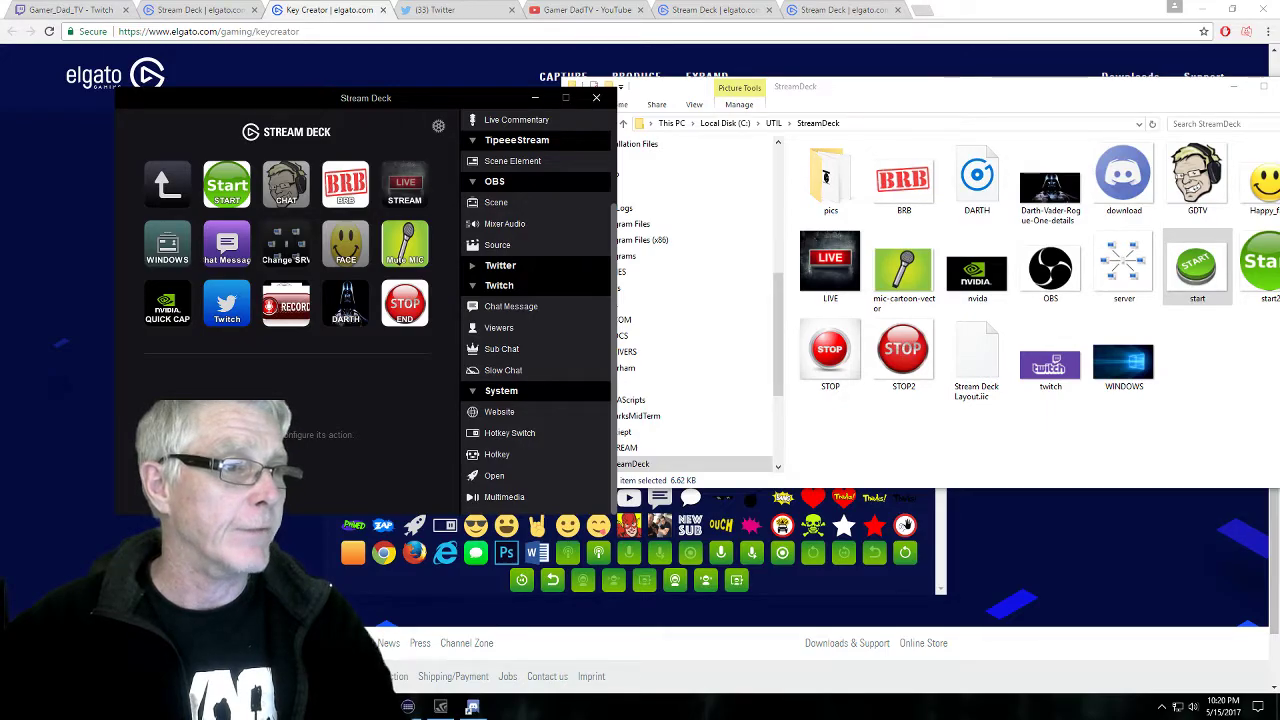
# Bring the OBS window over beside Stream Deck and maximize it
pyautogui.moveTo(1279, 102); pyautogui.dragTo(1009, 102)
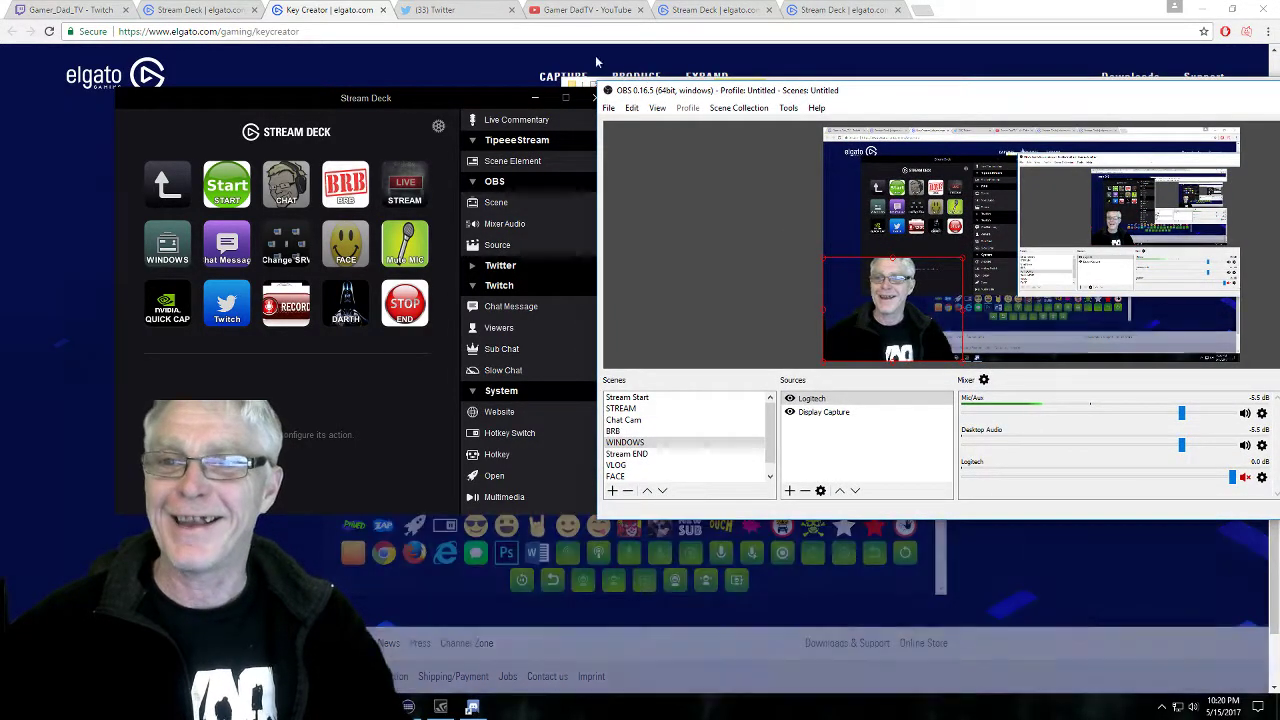
pyautogui.click(396, 97)
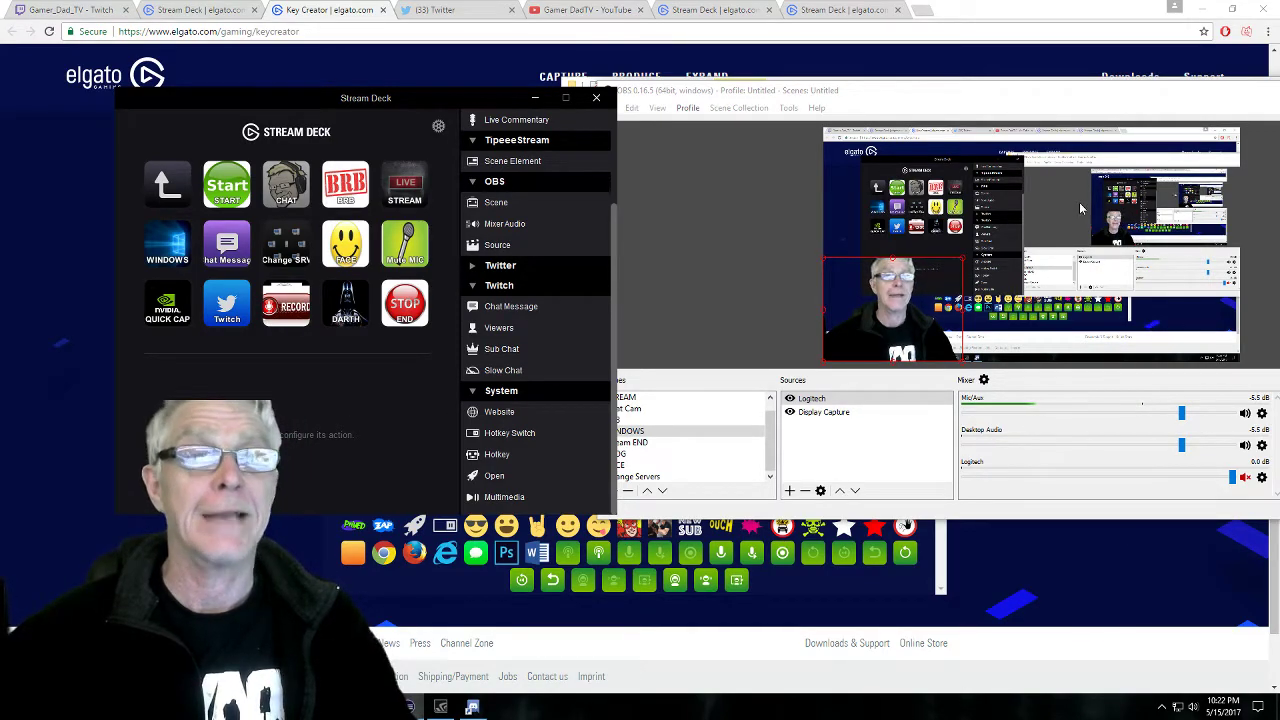
pyautogui.click(1025, 128)
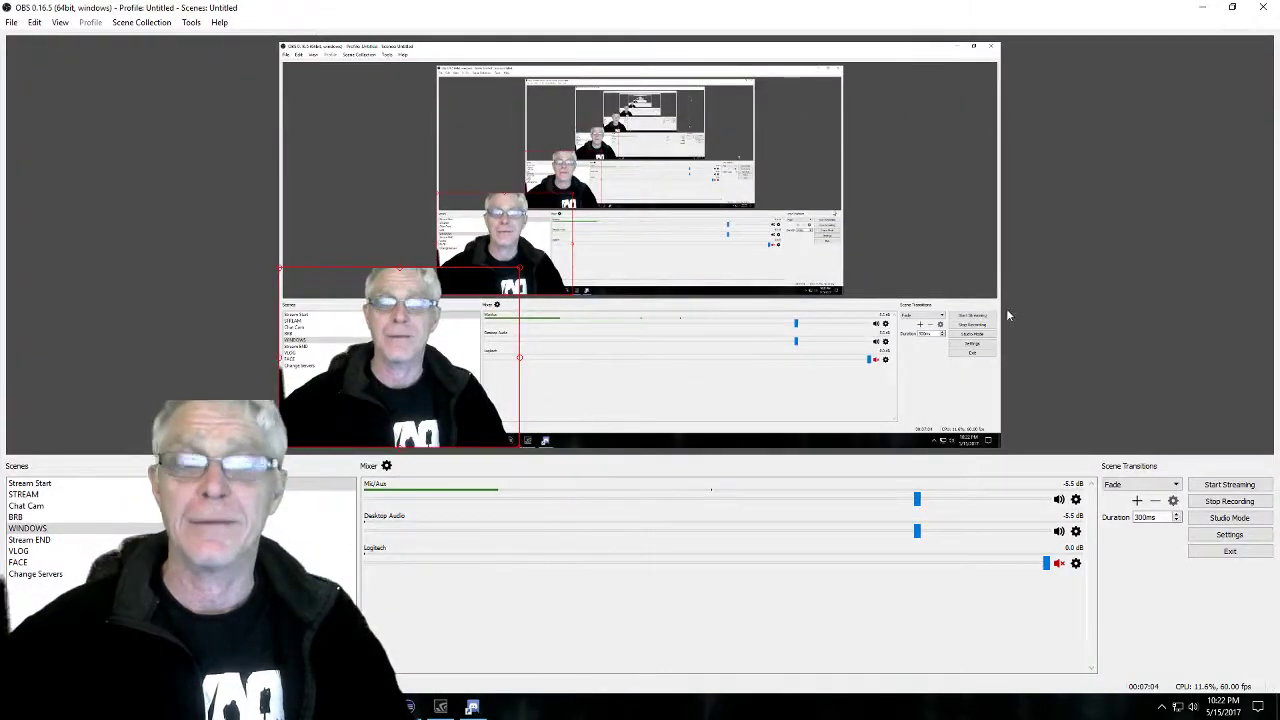